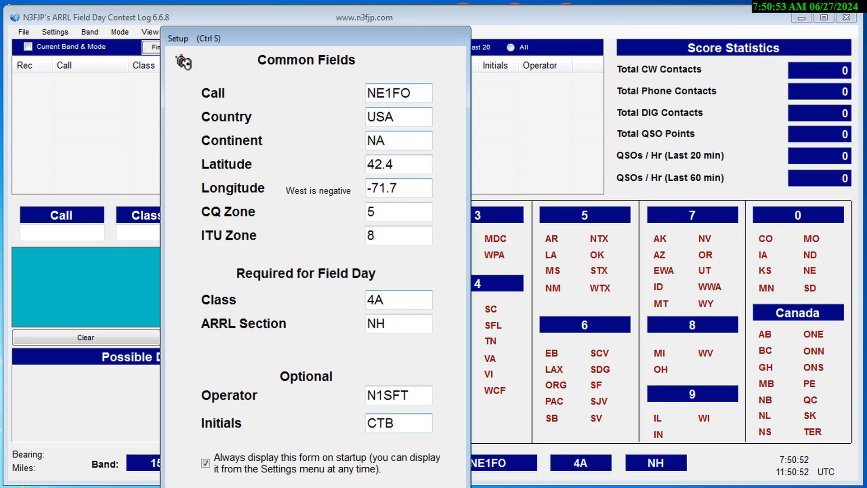
# - Review the common, Field Day and optional station fields in the Setup form, including latitude and longitude, and close the form
pyautogui.moveTo(261, 28); pyautogui.dragTo(302, 13)
pyautogui.click(468, 84)
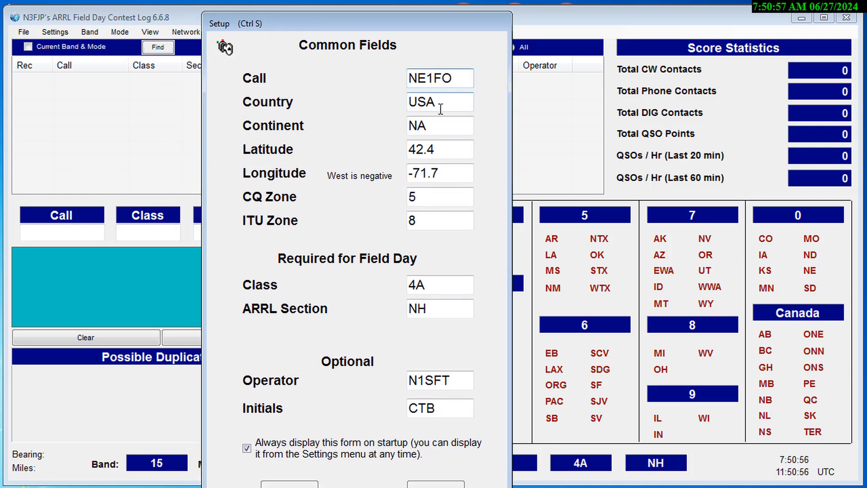
pyautogui.click(454, 100)
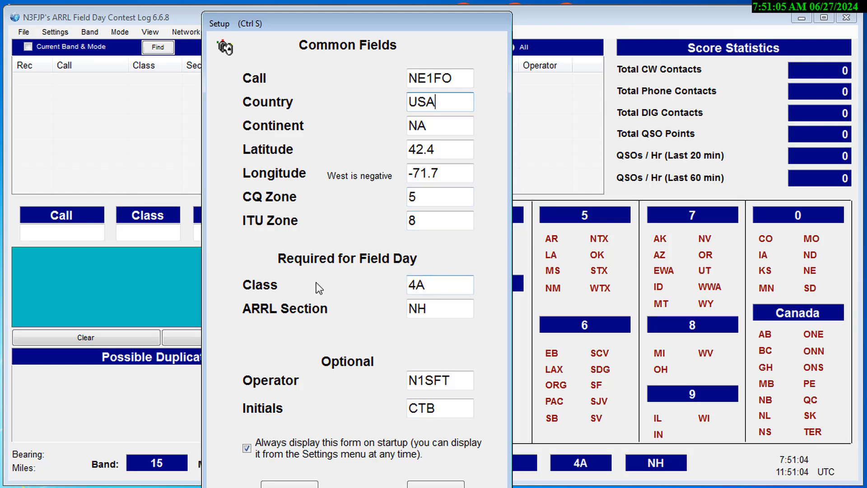
pyautogui.moveTo(454, 283); pyautogui.dragTo(387, 285)
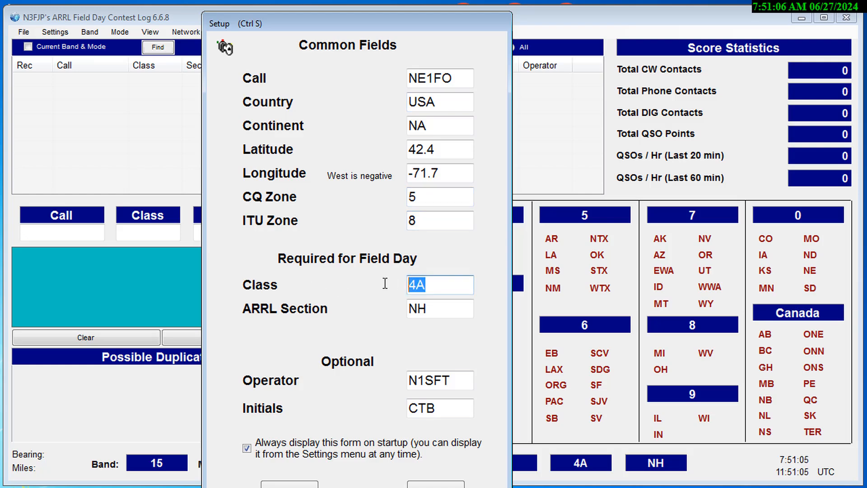
pyautogui.moveTo(436, 309); pyautogui.dragTo(415, 310)
pyautogui.click(440, 312)
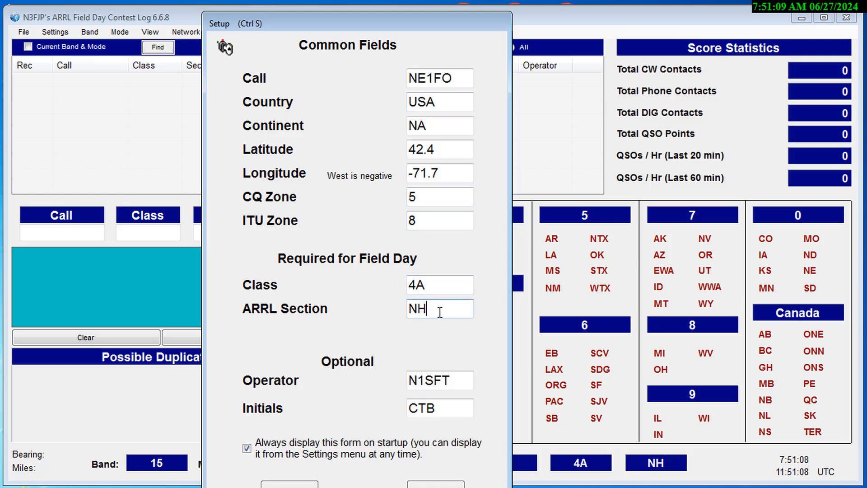
pyautogui.moveTo(454, 381); pyautogui.dragTo(408, 382)
pyautogui.click(458, 381)
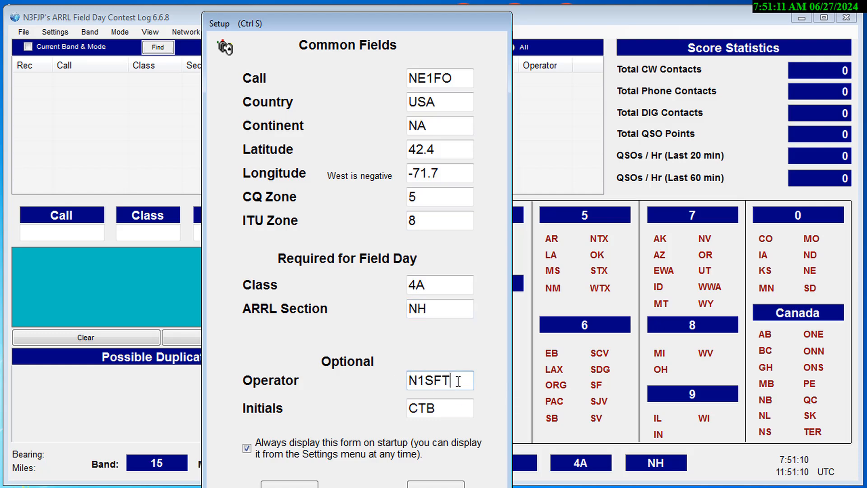
pyautogui.click(449, 408)
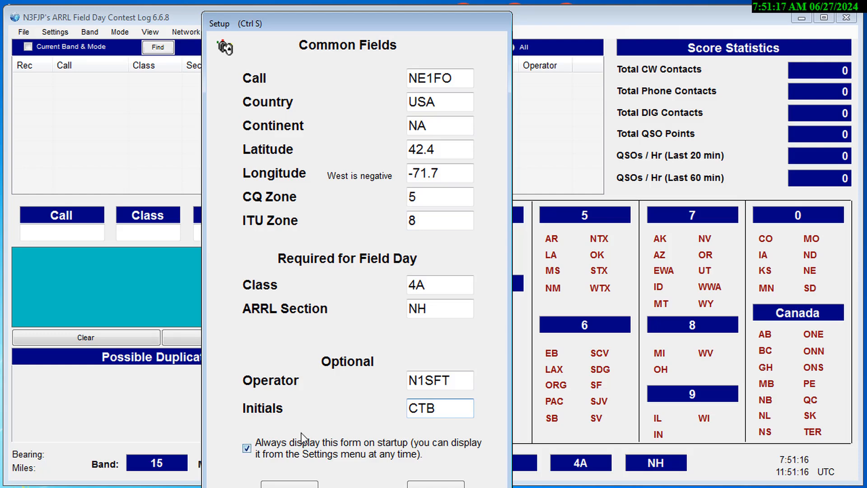
pyautogui.doubleClick(446, 151)
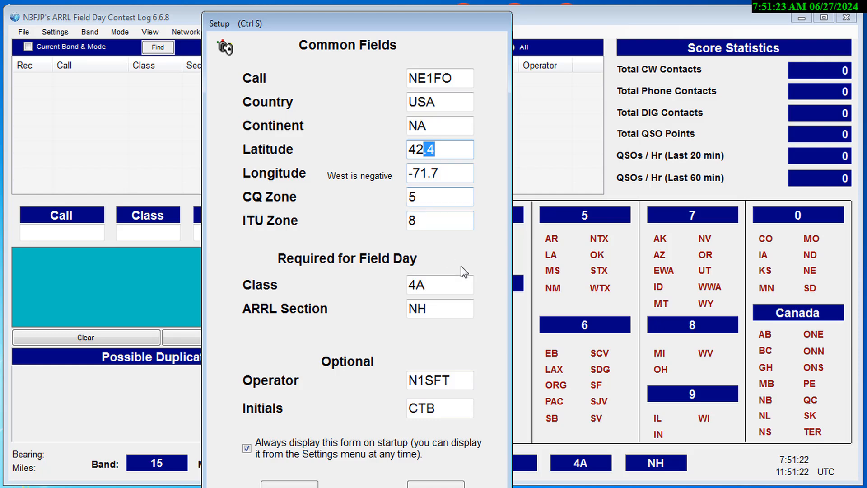
pyautogui.click(466, 177)
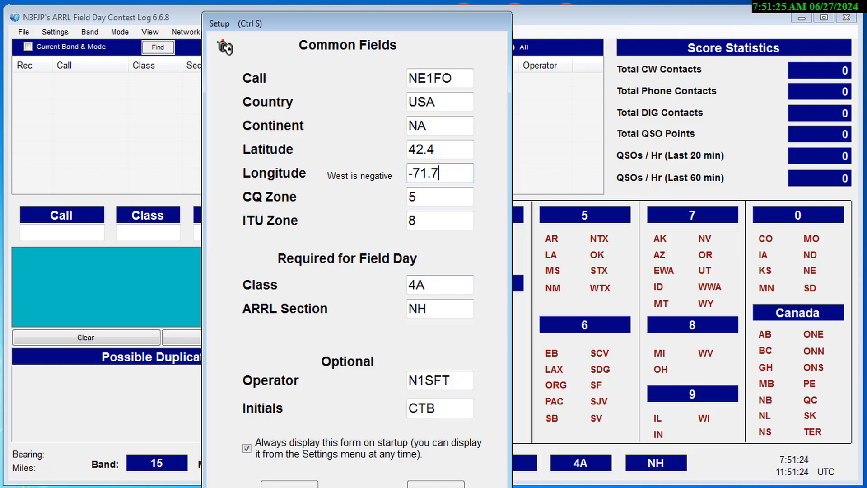
pyautogui.press('Return')
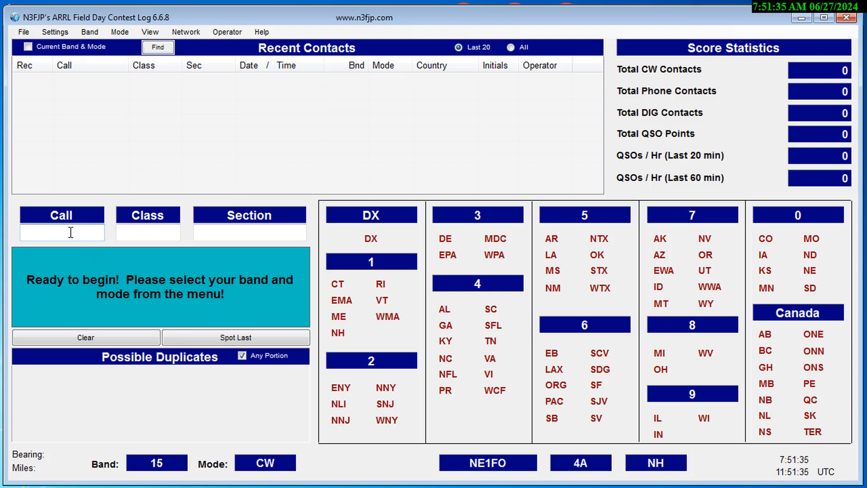
pyautogui.write('N1SFT')
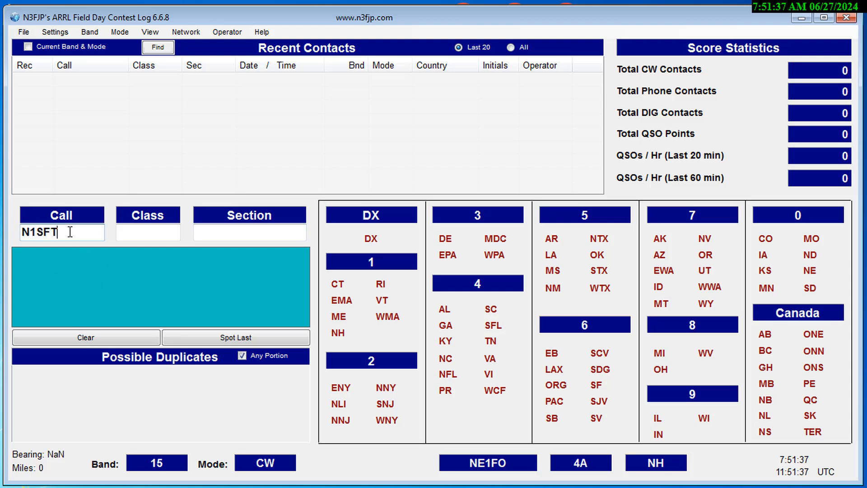
pyautogui.press('Tab')
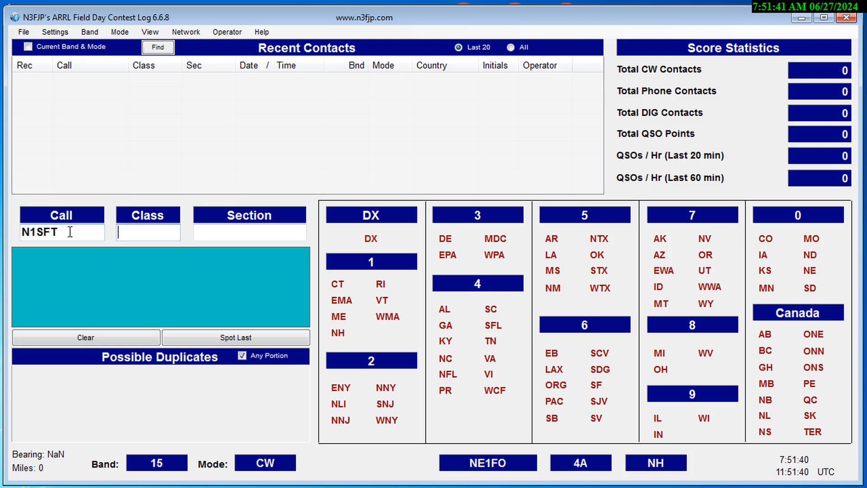
pyautogui.write('1D')
pyautogui.press('Tab')
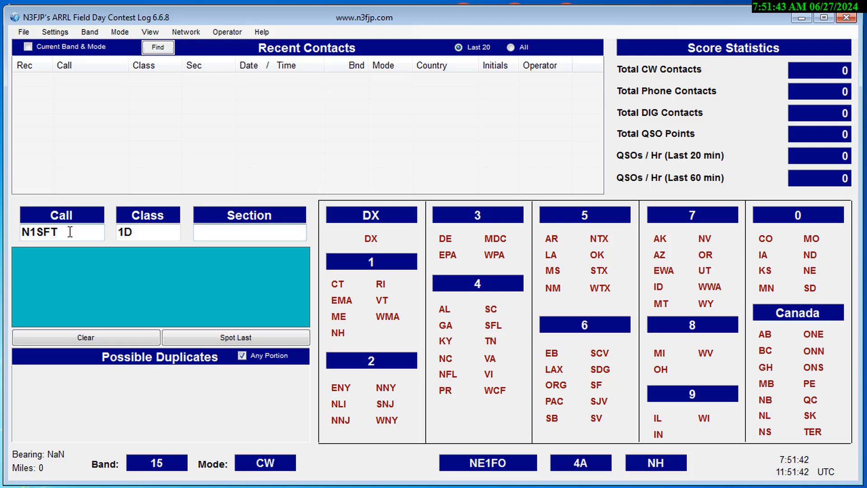
pyautogui.write('NH')
pyautogui.press('Return')
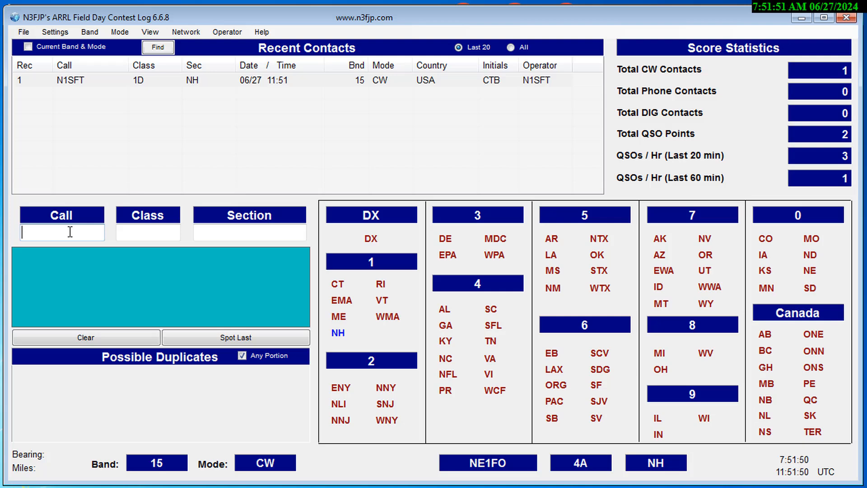
# - Show the program's file locations and bring the whole list of paths into view
pyautogui.click(24, 31)
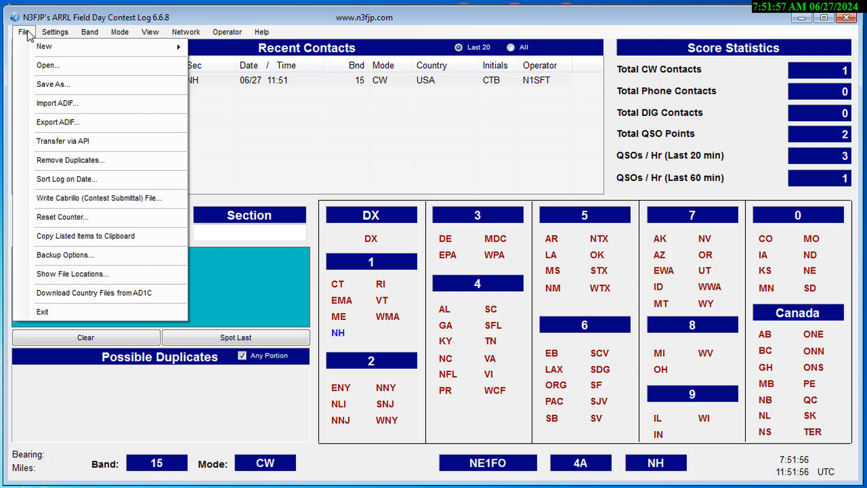
pyautogui.click(77, 274)
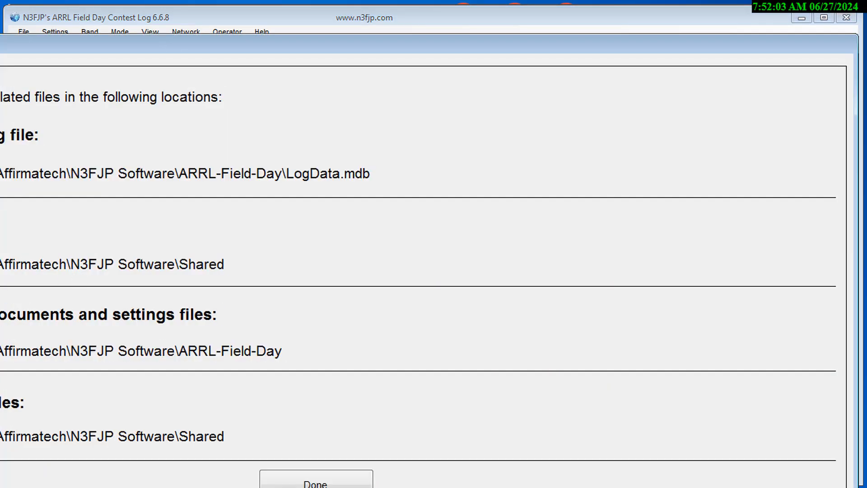
pyautogui.moveTo(0, 36); pyautogui.dragTo(32, 11)
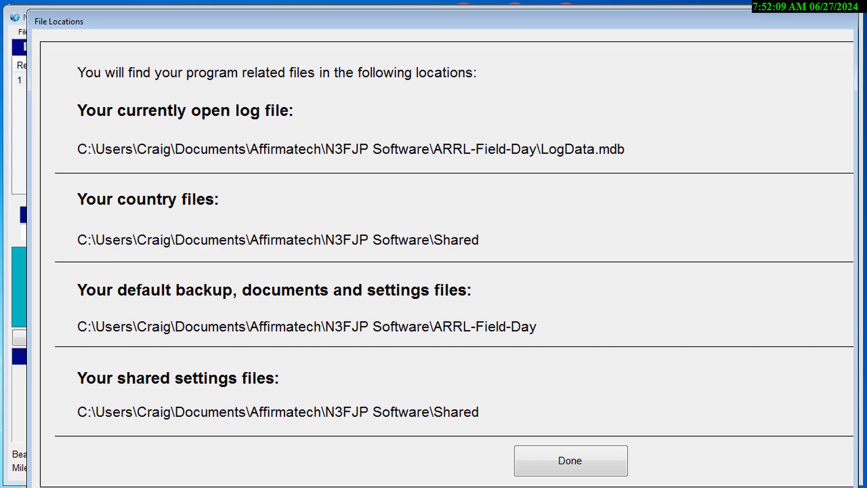
pyautogui.moveTo(179, 486); pyautogui.dragTo(180, 473)
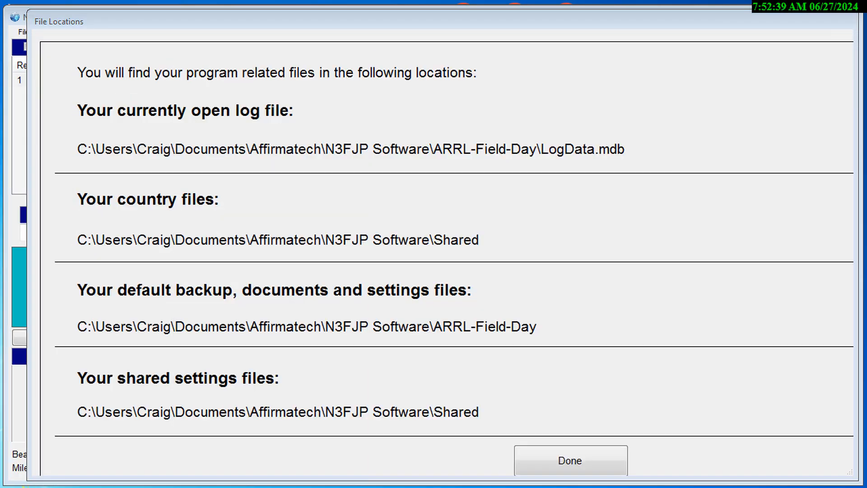
# - Switch to Windows Explorer and open the My Documents folder in the user's profile
pyautogui.moveTo(0, 34); pyautogui.dragTo(340, 207)
pyautogui.scroll(-3, 266, 407)
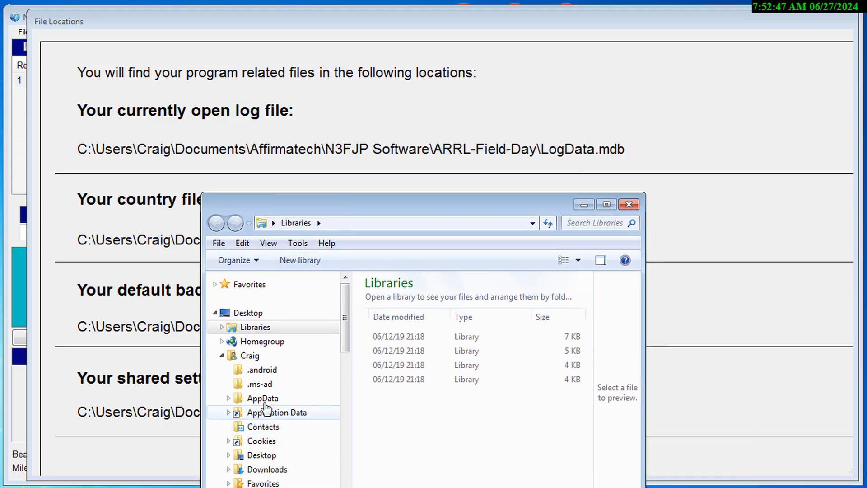
pyautogui.moveTo(350, 295); pyautogui.dragTo(351, 442)
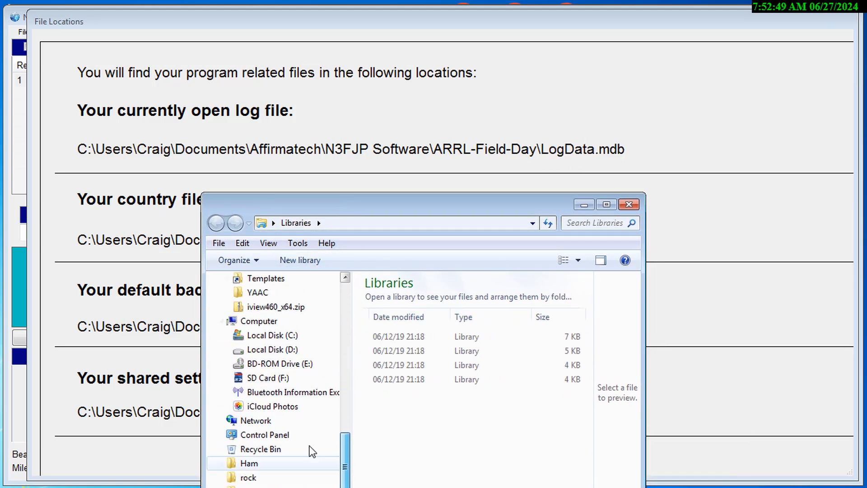
pyautogui.click(264, 336)
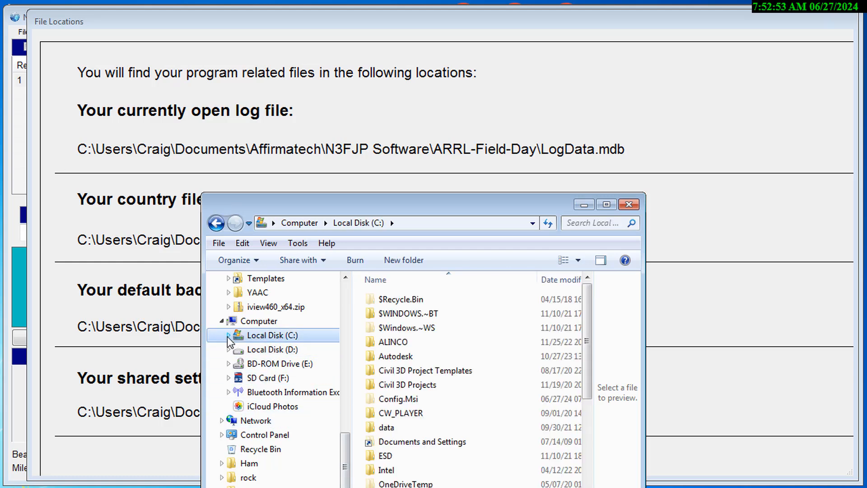
pyautogui.scroll(4, 229, 342)
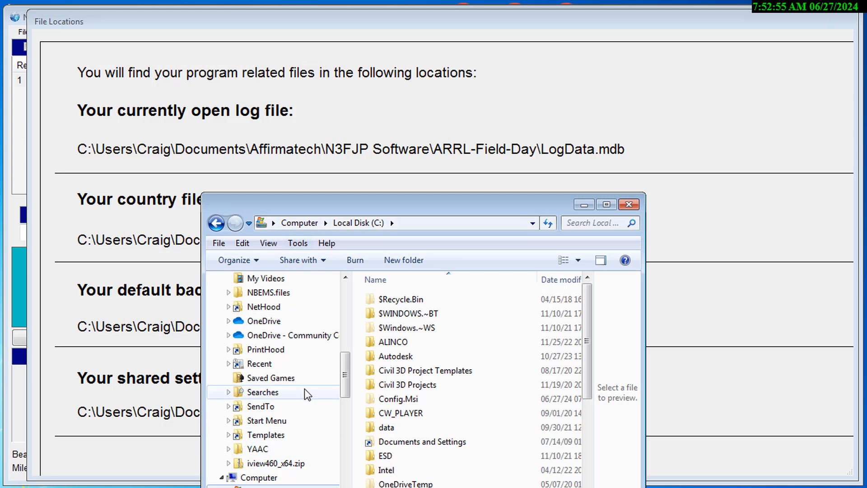
pyautogui.moveTo(348, 387); pyautogui.dragTo(349, 348)
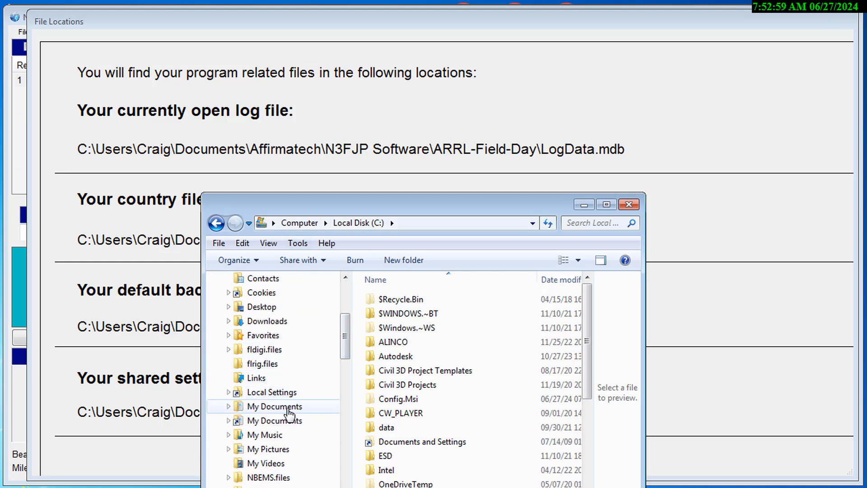
pyautogui.click(275, 406)
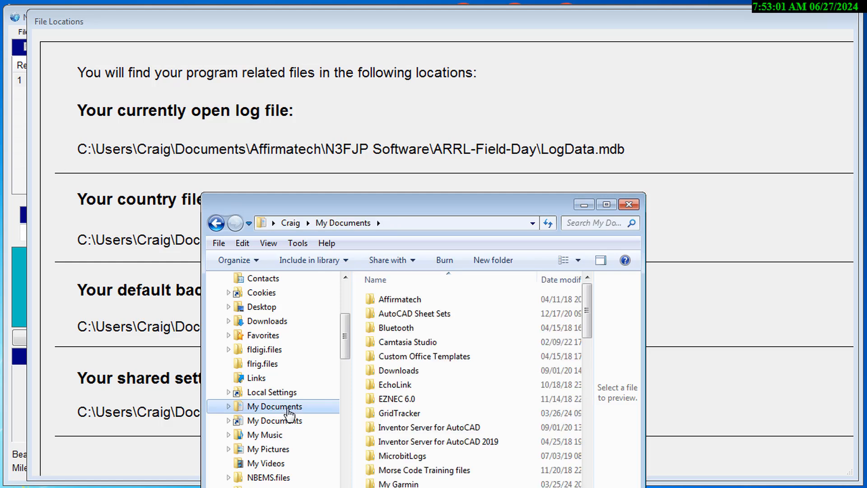
# - Open Affirmatech, N3FJP Software and its ARRL-Field-Day folder, and select the log file LogData.mdb
pyautogui.doubleClick(380, 300)
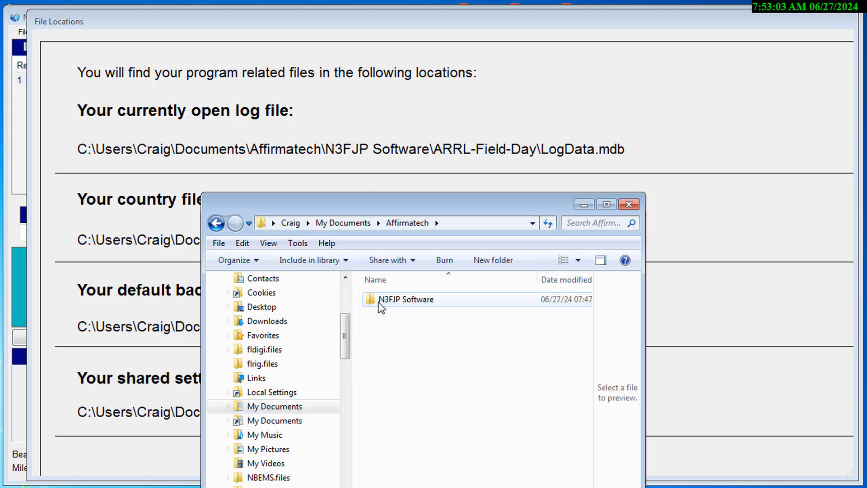
pyautogui.doubleClick(379, 300)
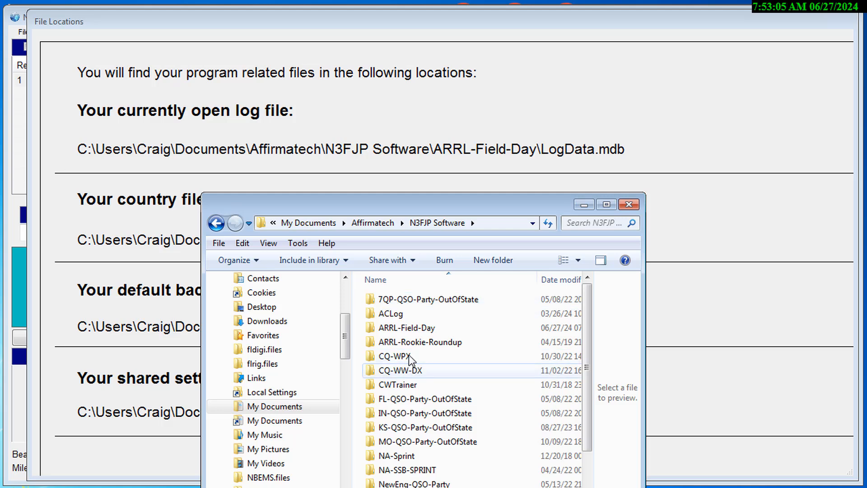
pyautogui.doubleClick(406, 333)
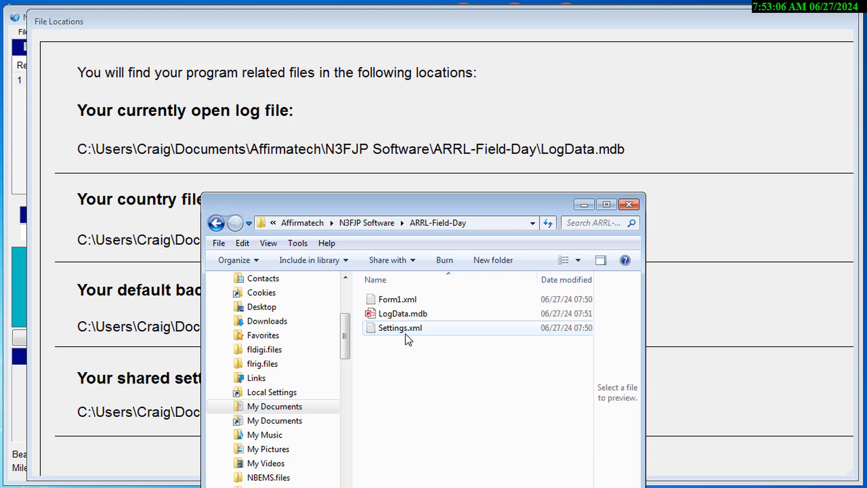
pyautogui.click(383, 317)
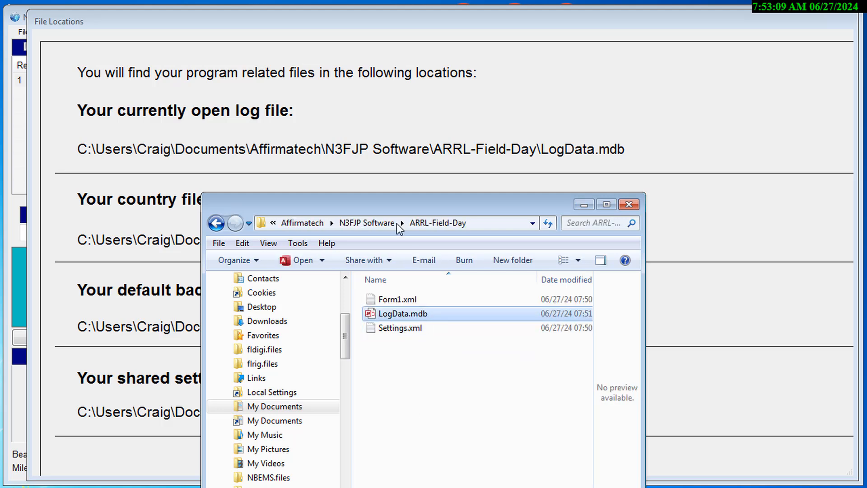
# - Move the Explorer window aside, close the file locations list and exit the Field Day log program
pyautogui.moveTo(394, 210); pyautogui.dragTo(799, 41)
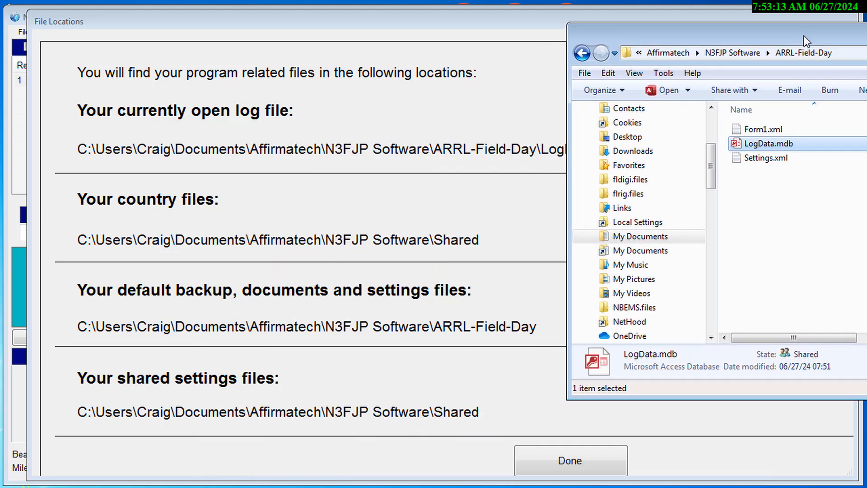
pyautogui.click(570, 461)
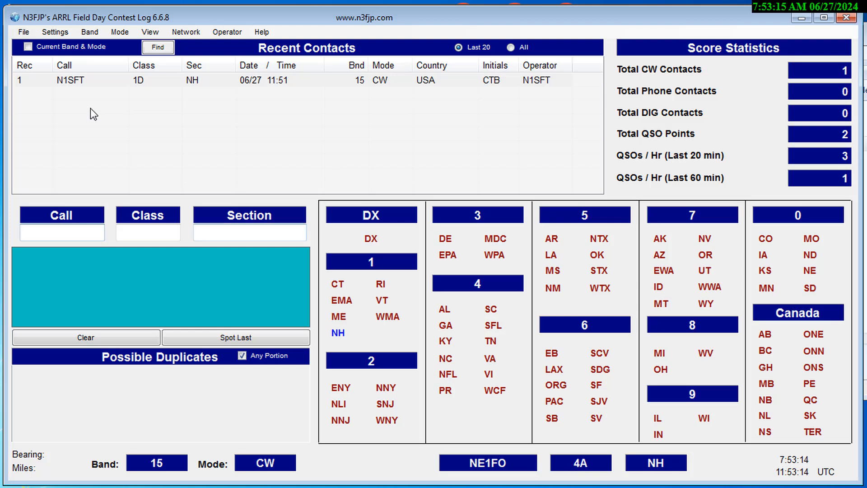
pyautogui.click(24, 32)
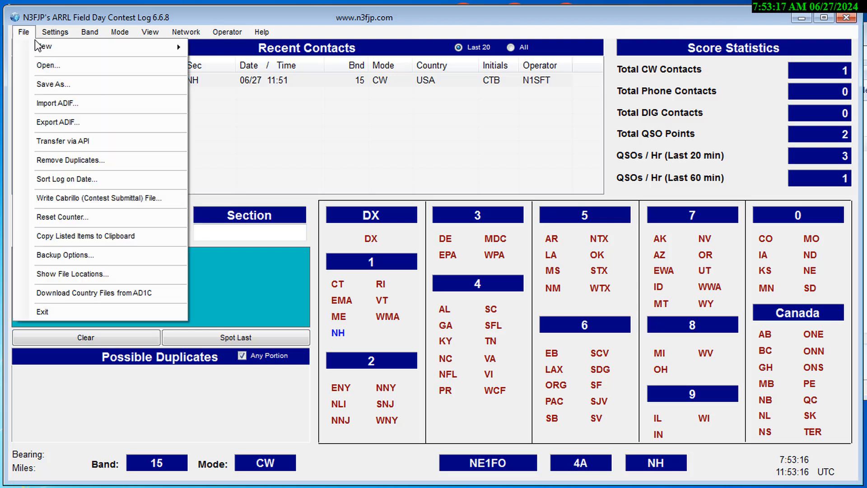
pyautogui.click(65, 314)
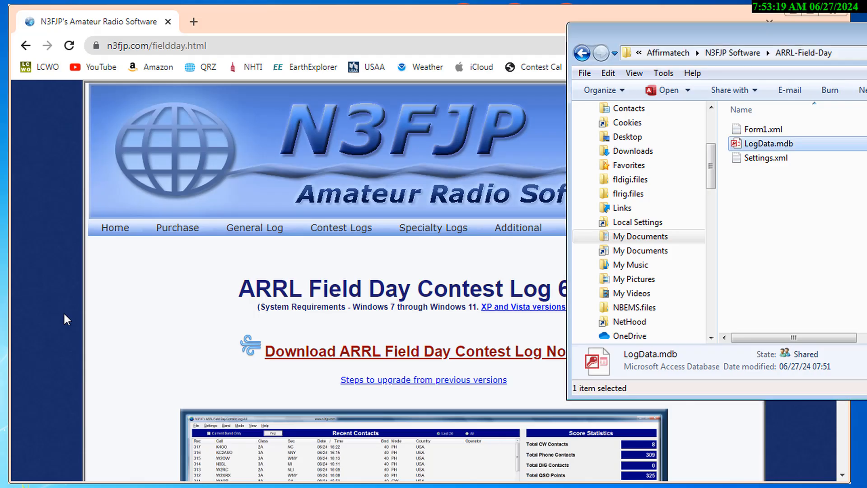
# - Bring the ARRL-Field-Day folder window fully into view and copy LogData.mdb to the clipboard
pyautogui.moveTo(734, 35); pyautogui.dragTo(294, 55)
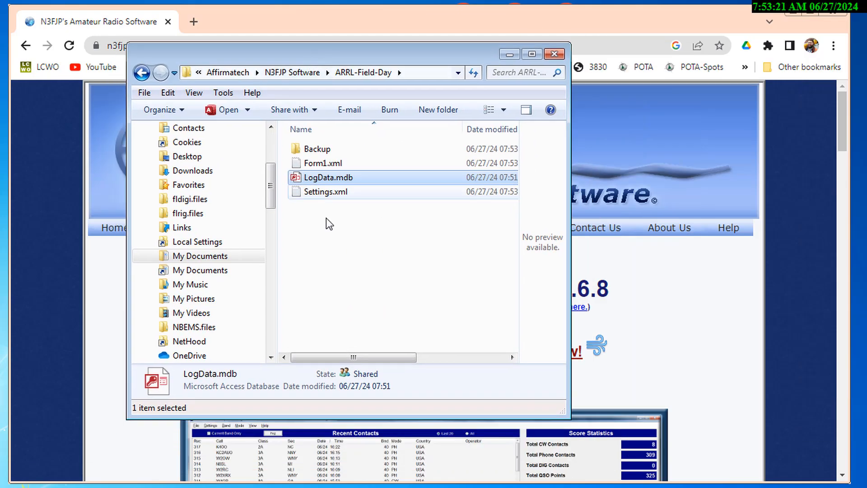
pyautogui.click(322, 180)
pyautogui.click(336, 240)
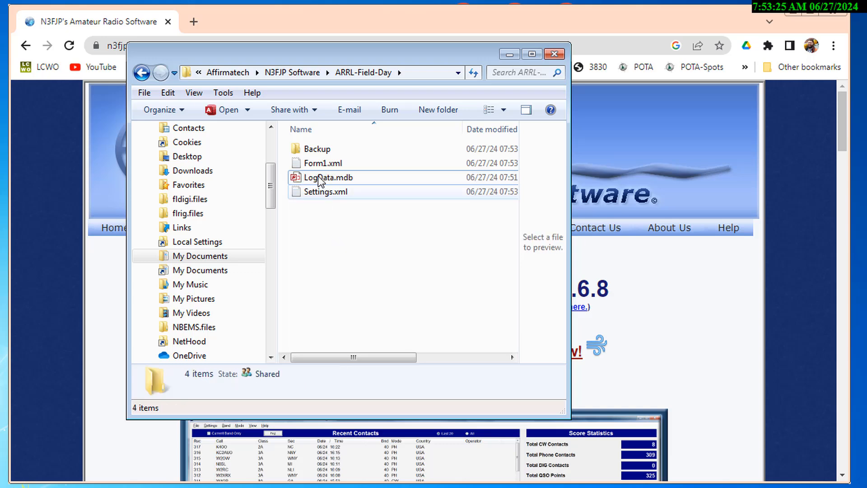
pyautogui.rightClick(307, 179)
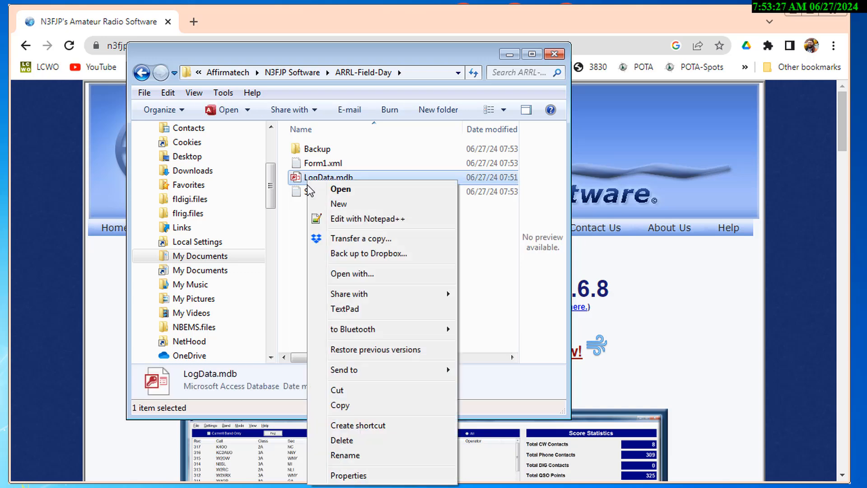
pyautogui.click(343, 405)
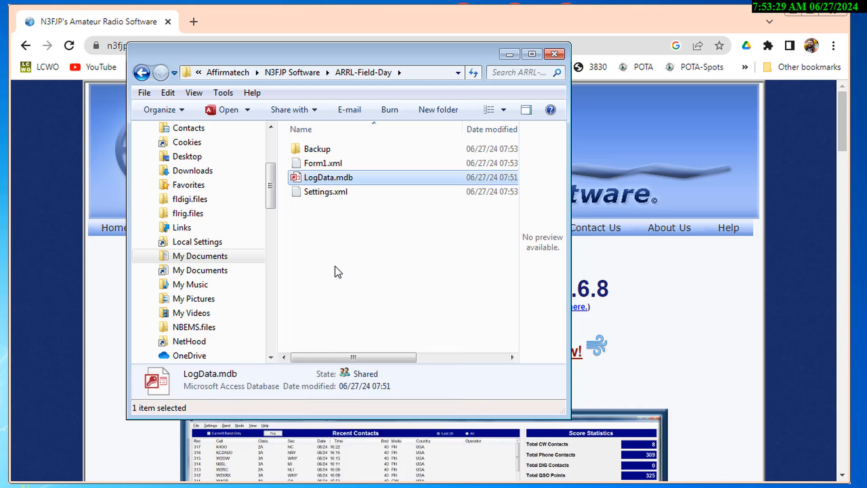
# - Paste the copied LogData.mdb into the same ARRL-Field-Day folder
pyautogui.click(319, 239)
pyautogui.rightClick(319, 240)
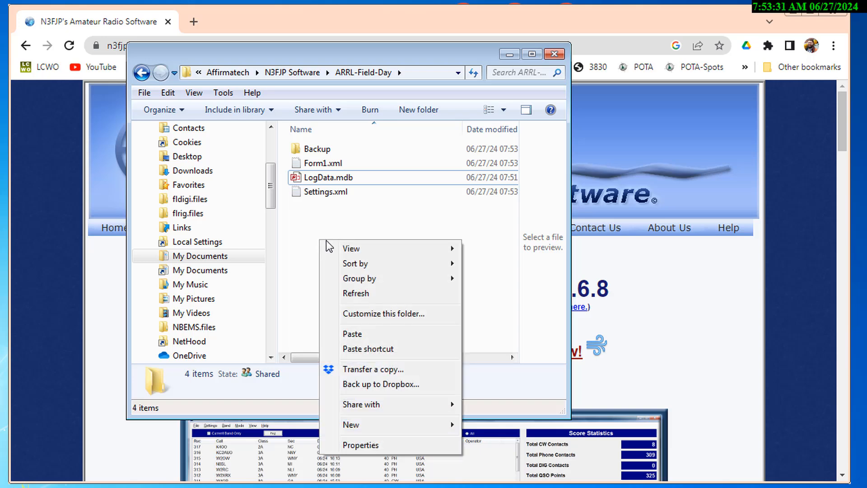
pyautogui.click(356, 334)
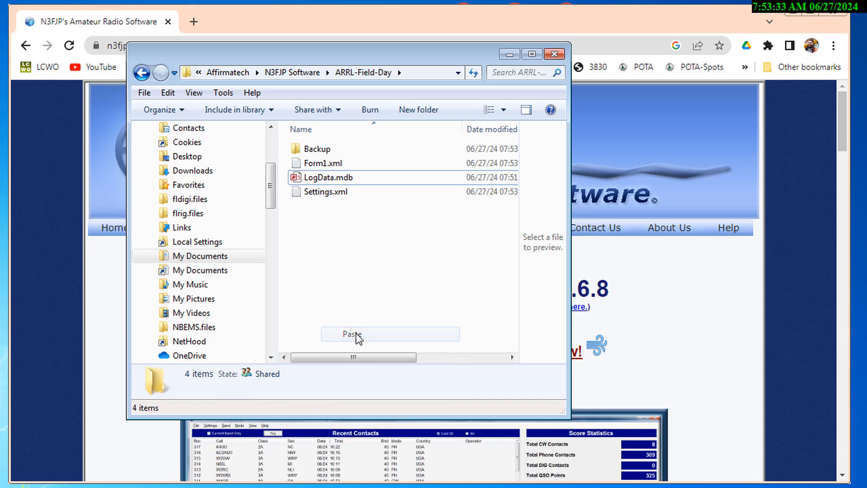
# - Rename the pasted log copy as N1SFT_2024_ARRL-FD.mdb
pyautogui.click(355, 180)
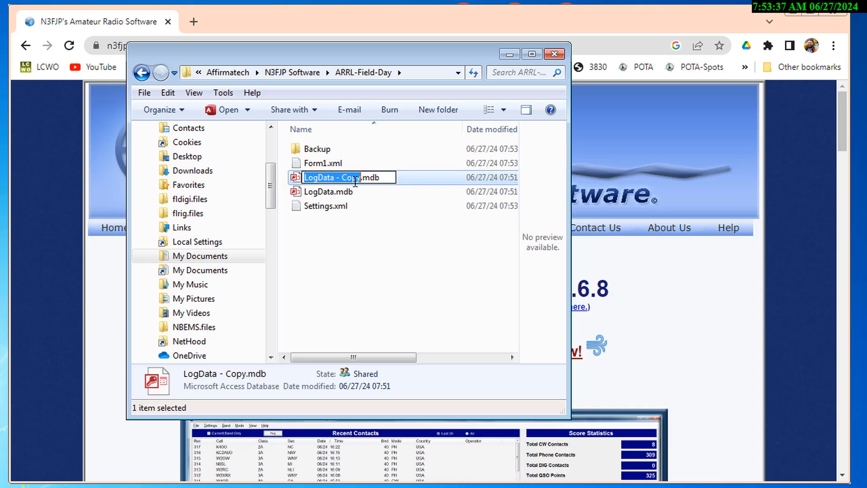
pyautogui.click(355, 180)
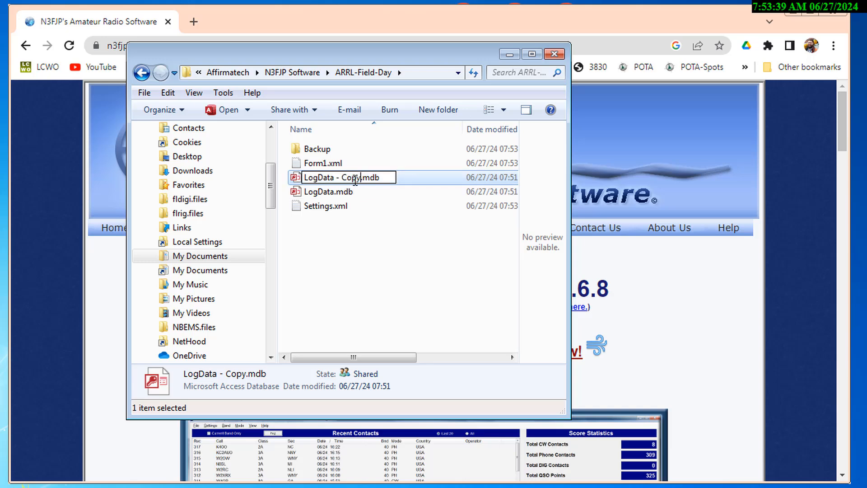
pyautogui.press('BackSpace')
pyautogui.press('BackSpace')
pyautogui.press('BackSpace')
pyautogui.press('BackSpace')
pyautogui.press('BackSpace')
pyautogui.press('BackSpace')
pyautogui.press('BackSpace')
pyautogui.press('BackSpace')
pyautogui.press('BackSpace')
pyautogui.press('BackSpace')
pyautogui.press('BackSpace')
pyautogui.press('BackSpace')
pyautogui.press('BackSpace')
pyautogui.press('BackSpace')
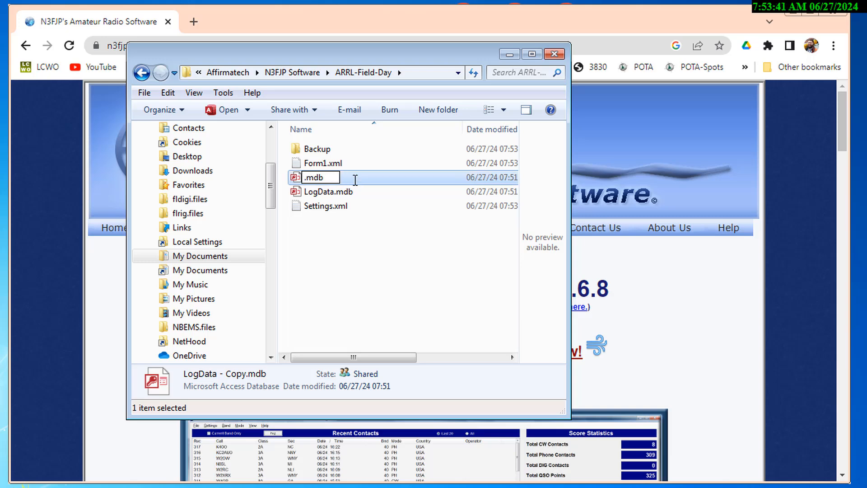
pyautogui.write('n')
pyautogui.press('BackSpace')
pyautogui.write('N1SFT_')
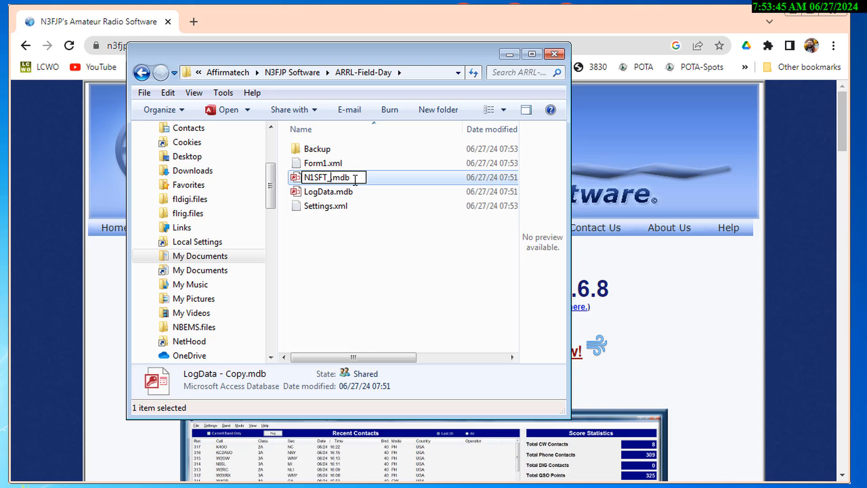
pyautogui.write('2024')
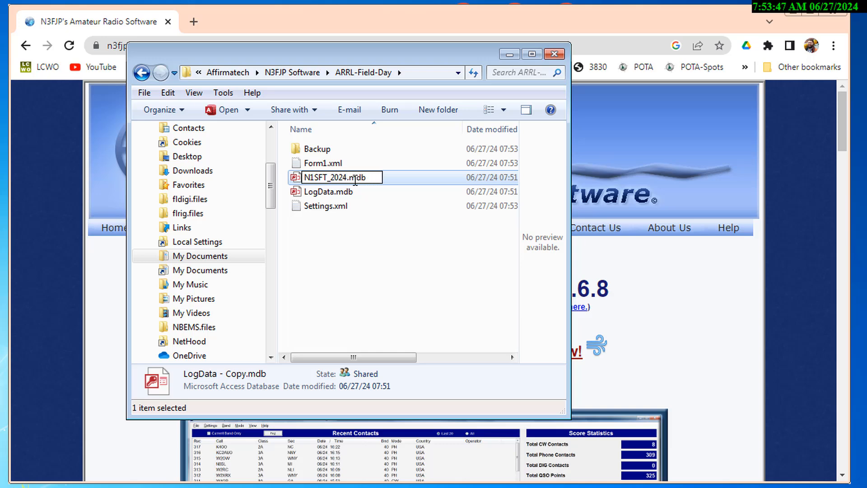
pyautogui.write('_ARRL')
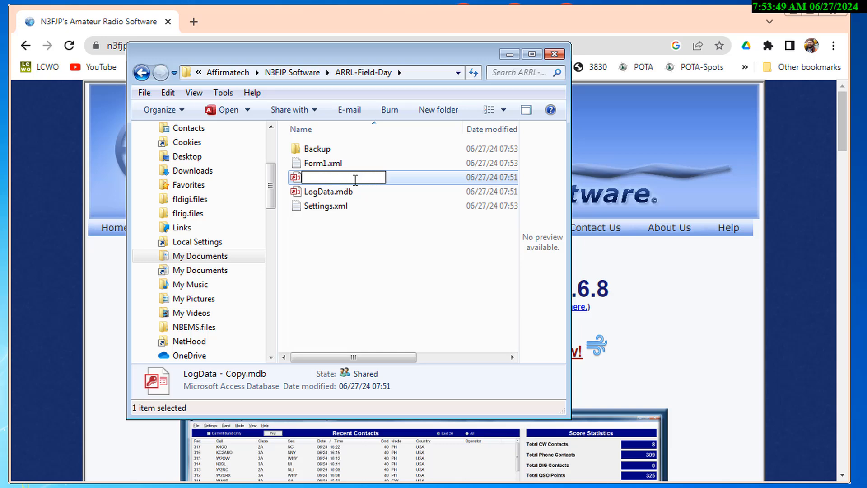
pyautogui.write('-FD.mdb')
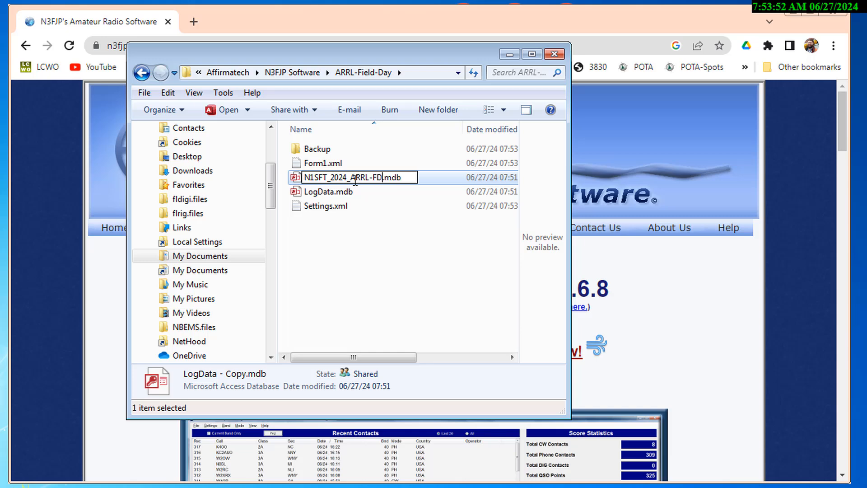
pyautogui.click(301, 294)
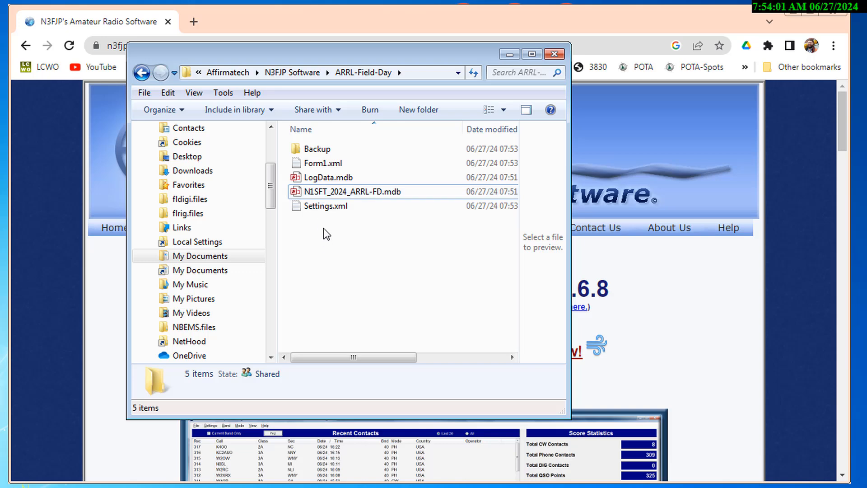
# - Compress N1SFT_2024_ARRL-FD.mdb into a zipped folder in the same location
pyautogui.click(300, 195)
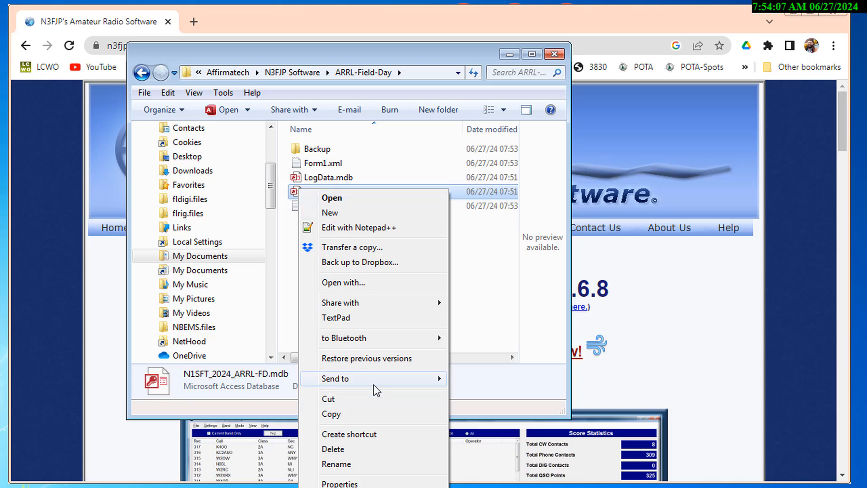
pyautogui.moveTo(376, 390)
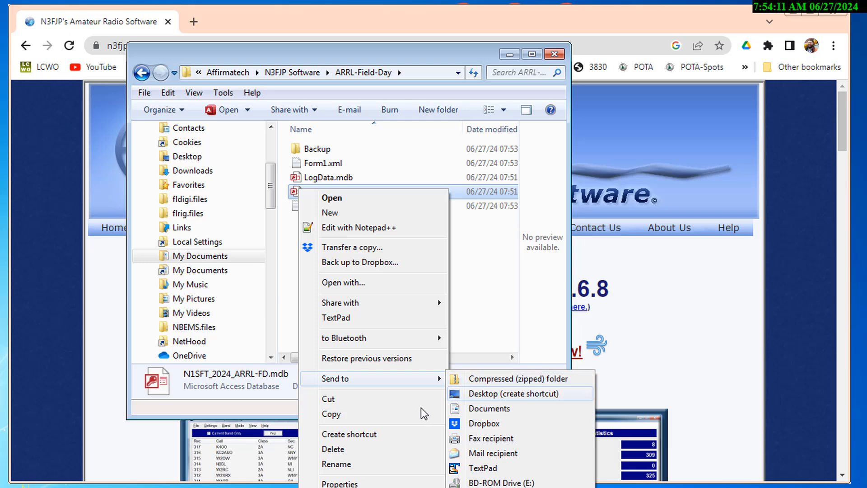
pyautogui.click(470, 379)
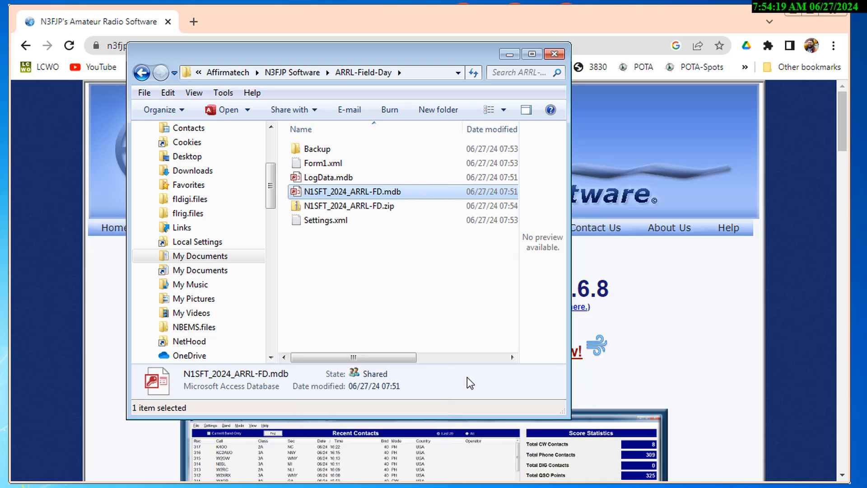
pyautogui.click(351, 271)
# - Send N1SFT_2024_ARRL-FD.zip to a mail recipient so that a new message opens with it attached
pyautogui.click(327, 207)
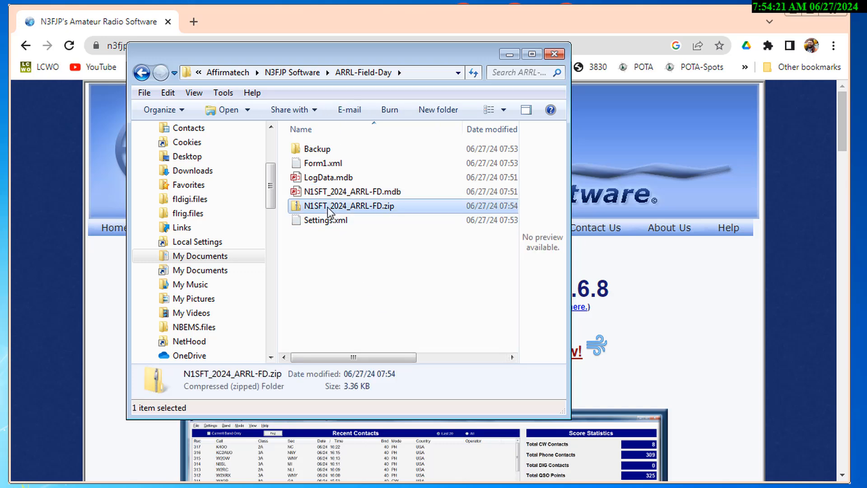
pyautogui.rightClick(327, 207)
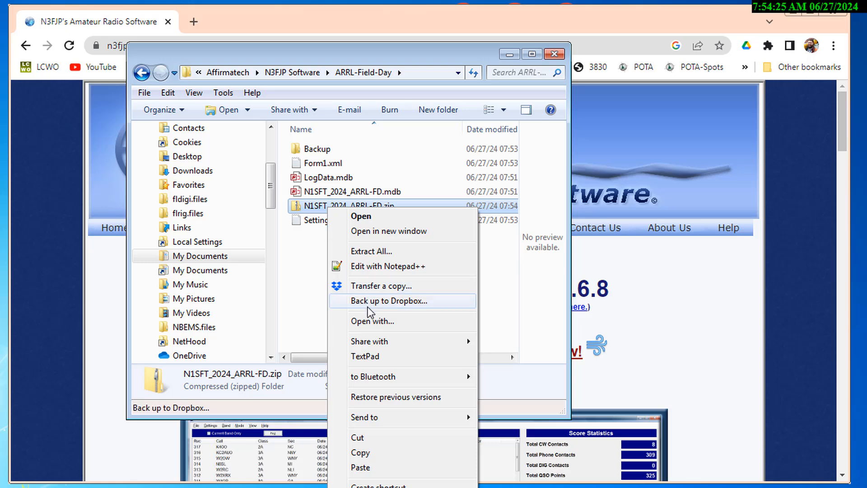
pyautogui.moveTo(402, 422)
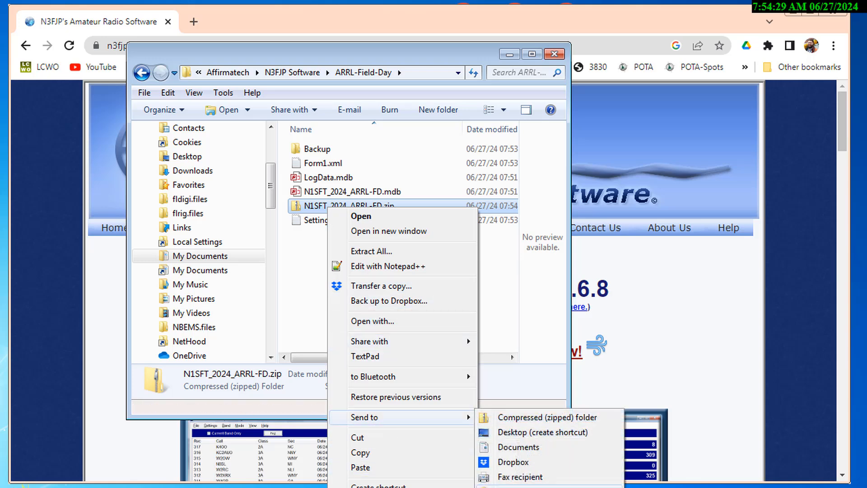
pyautogui.click(519, 487)
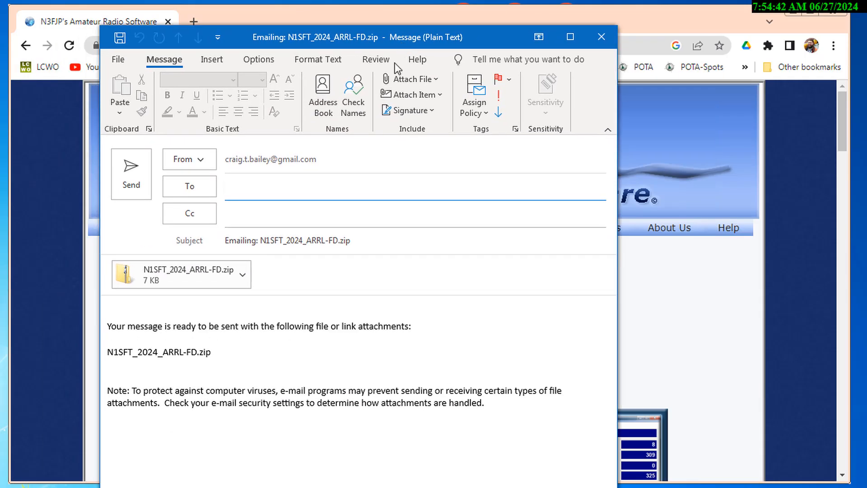
# - Address the message to the club's suggested e-mail address and send it with the zip attachment
pyautogui.click(260, 186)
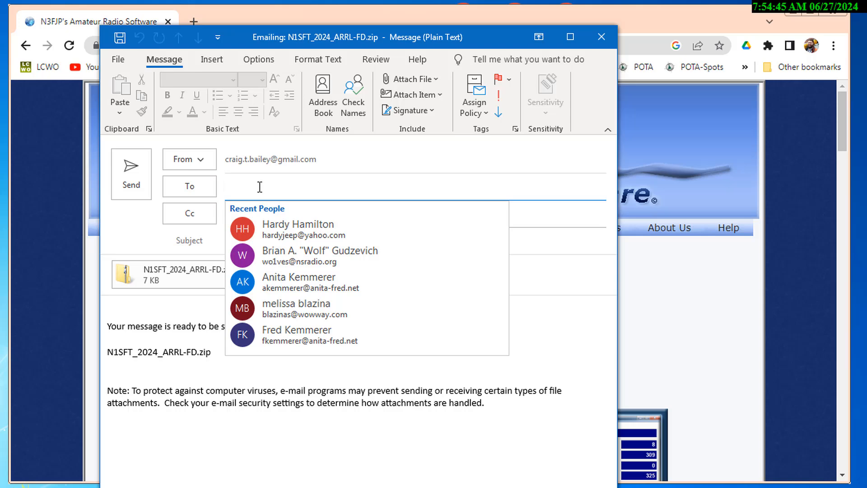
pyautogui.write('N1SFT')
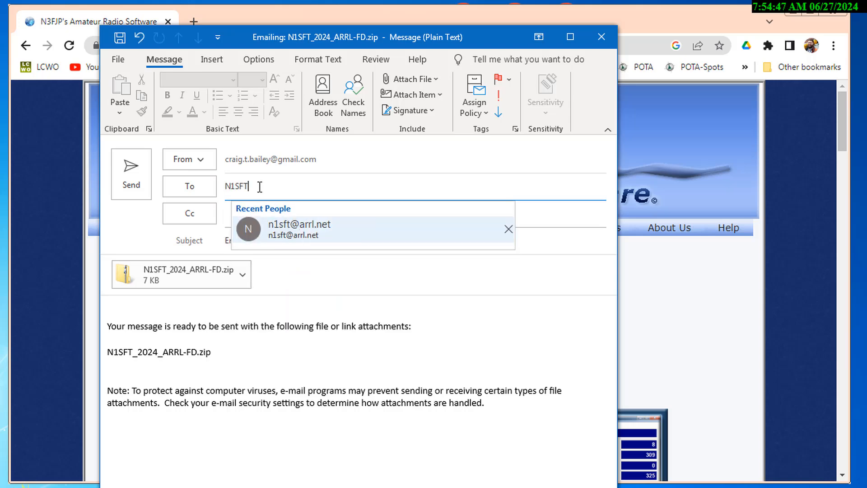
pyautogui.click(265, 228)
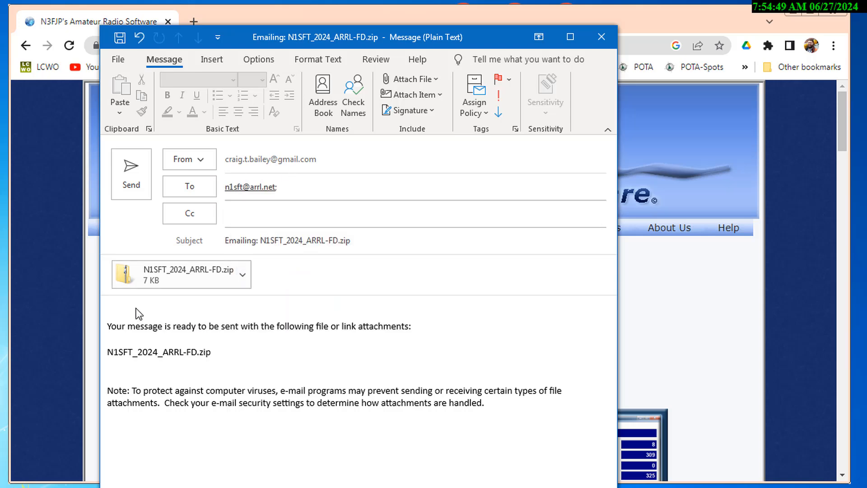
pyautogui.click(130, 174)
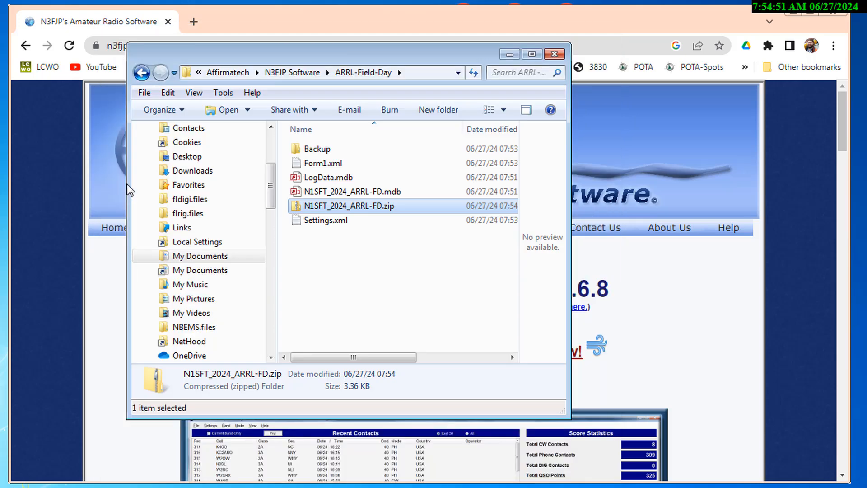